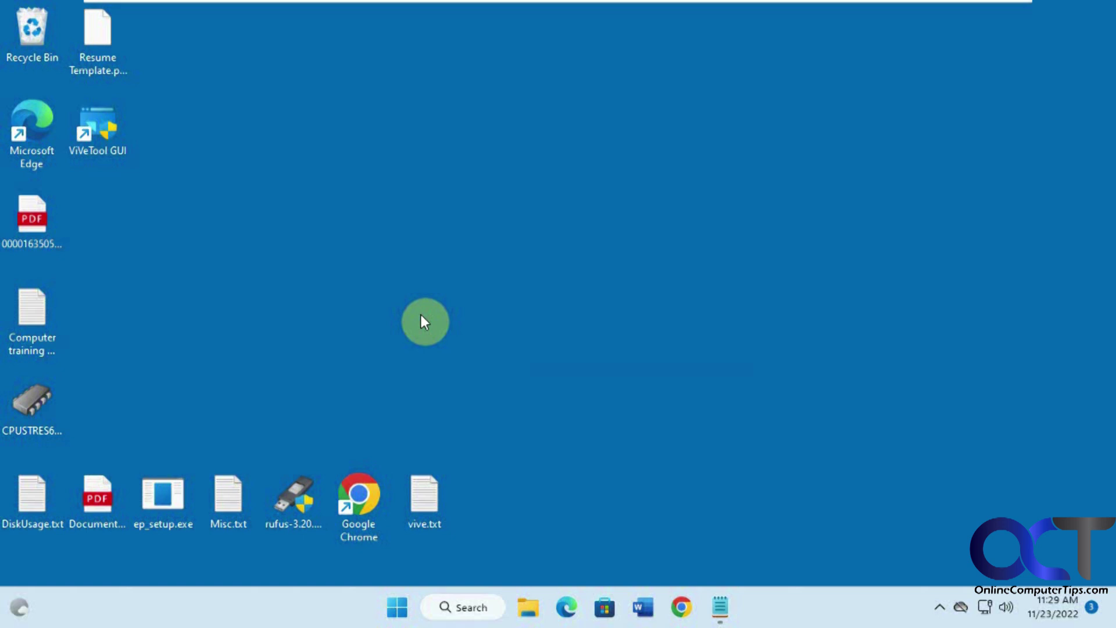
Open the desktop context menu and dismiss it again.
right_click(477, 308)
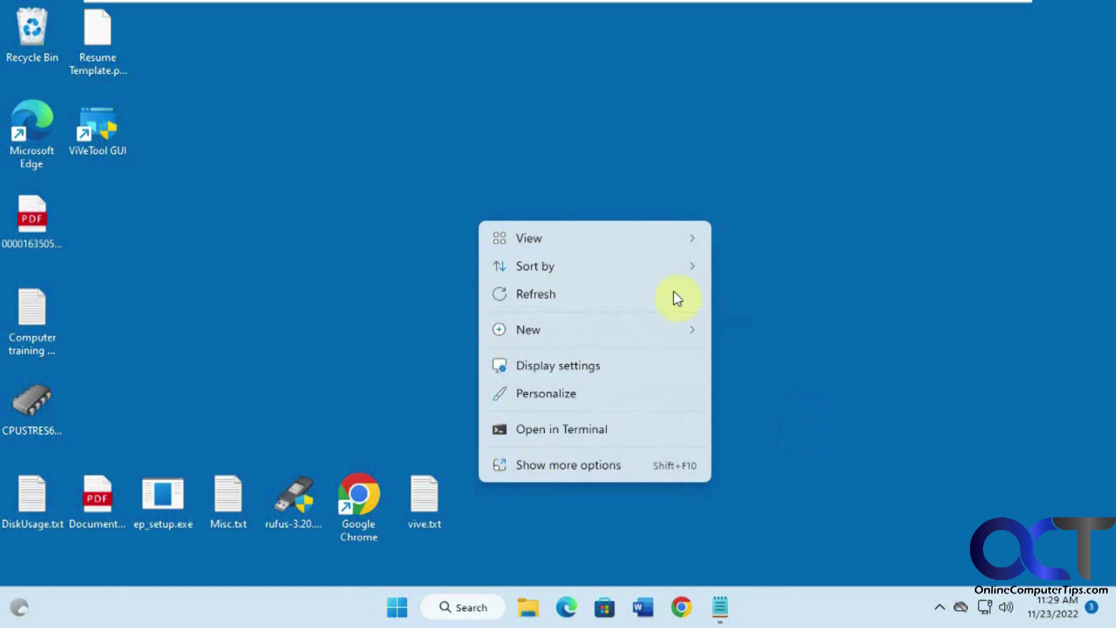
left_click(762, 449)
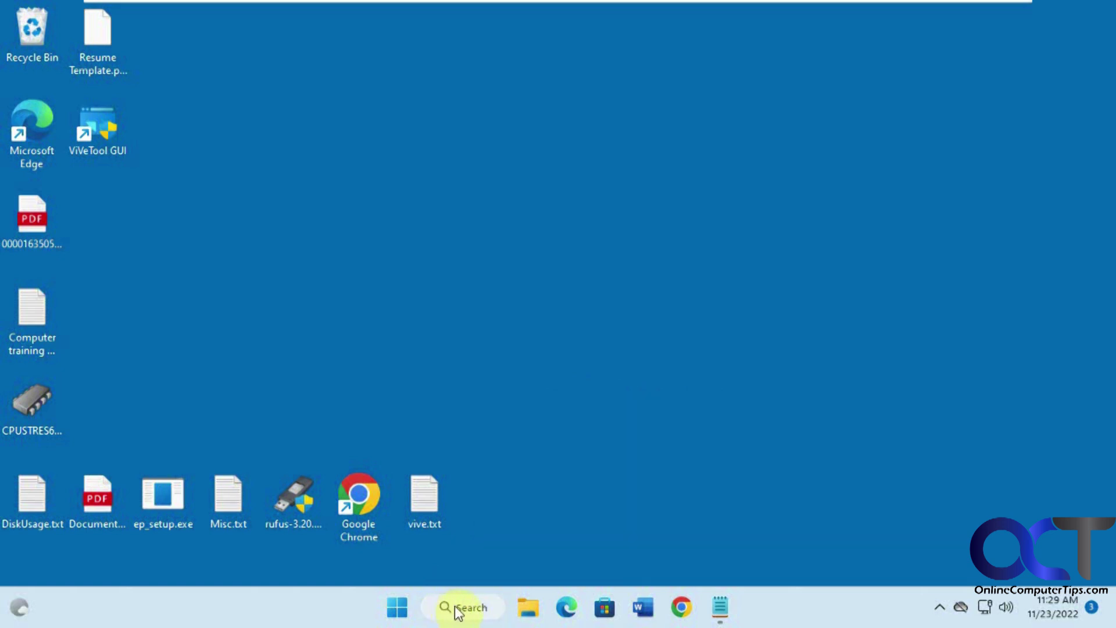
left_click(585, 437)
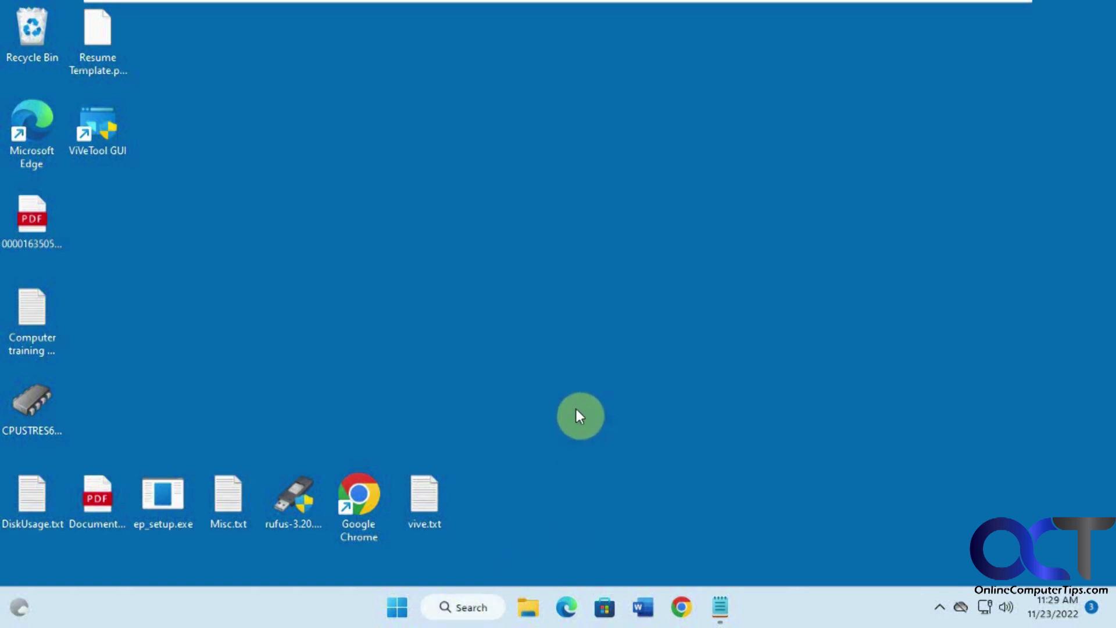
Browse File Explorer to C:\vive and glance at the note holding the vivetool command.
left_click(541, 583)
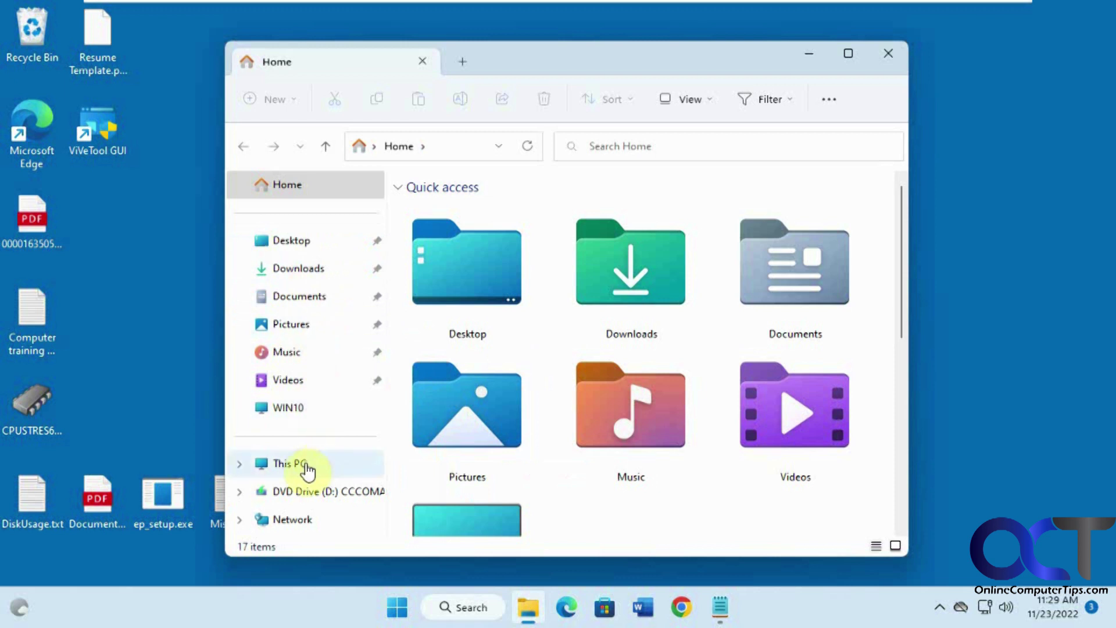
left_click(307, 470)
double_click(473, 239)
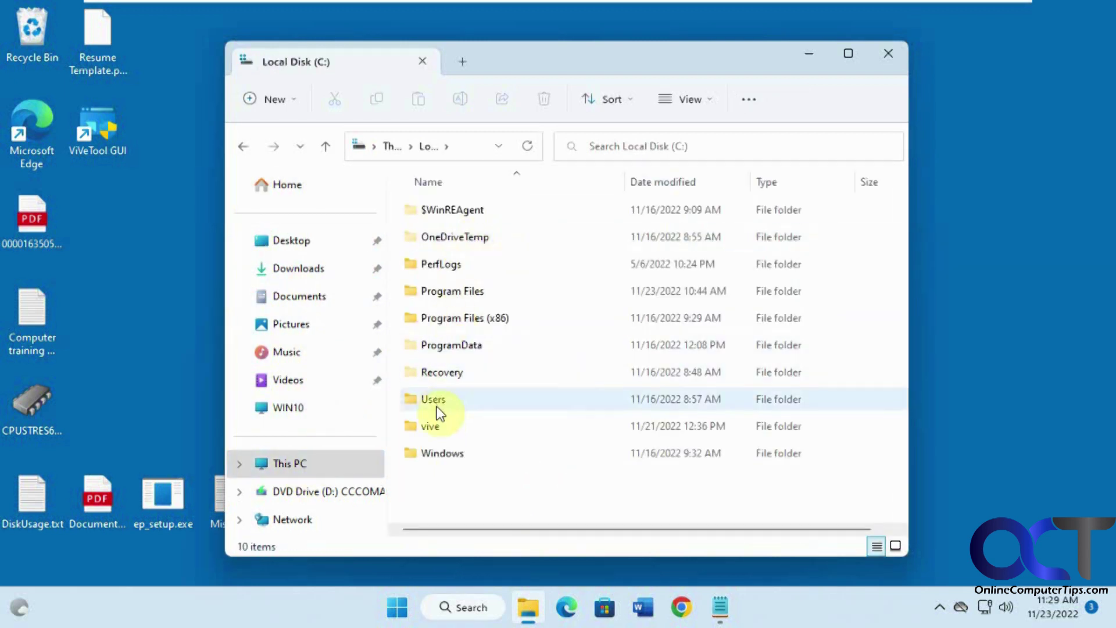
double_click(427, 428)
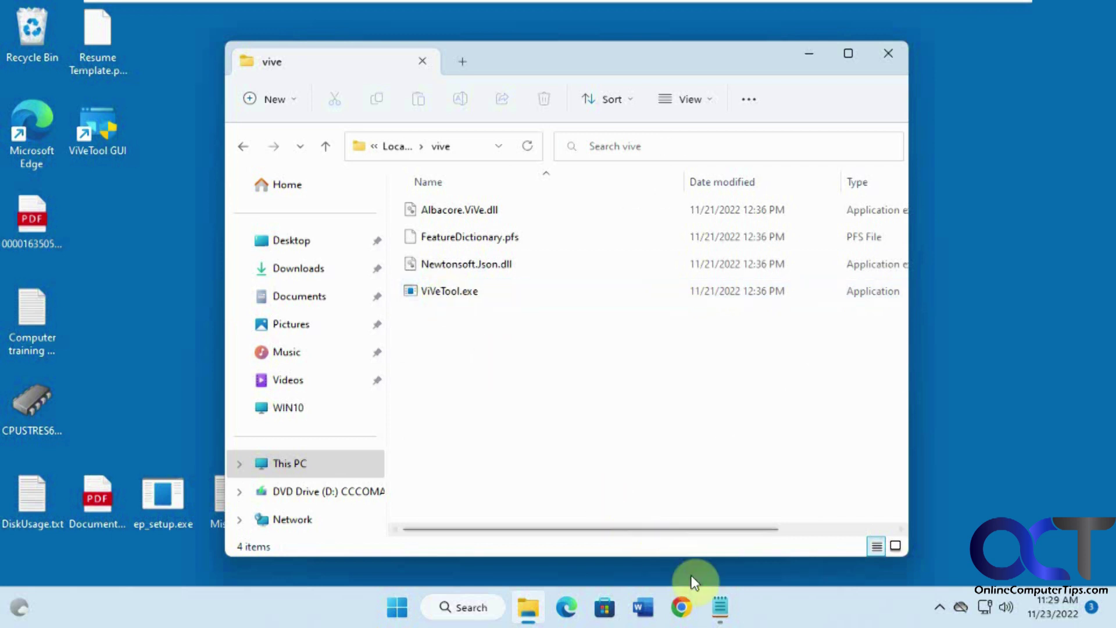
left_click(720, 606)
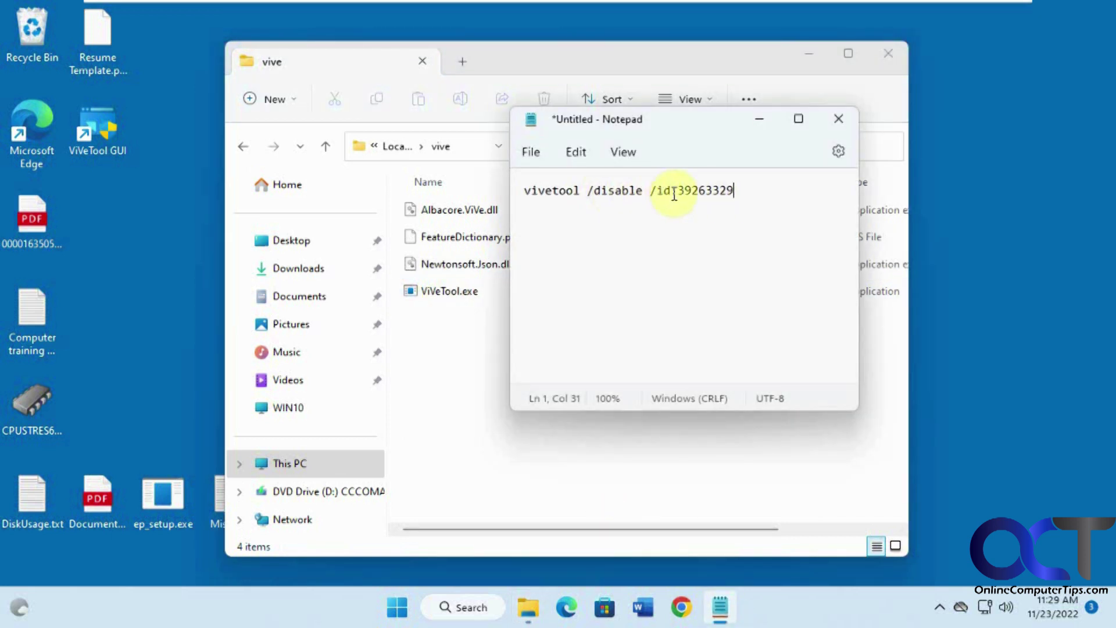
left_click(472, 407)
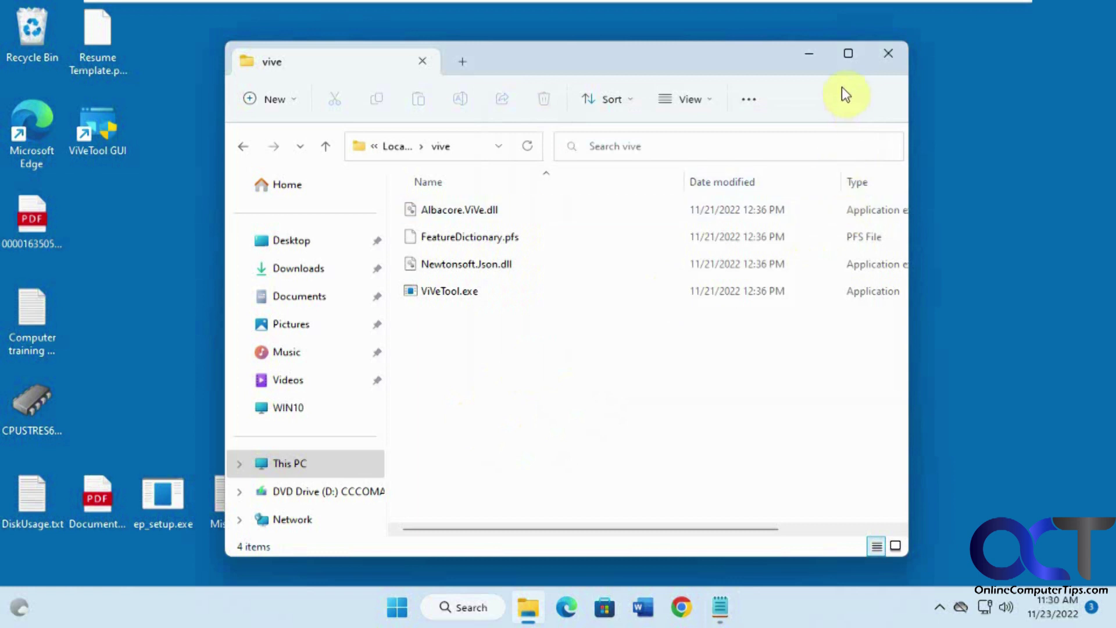
Launch ViVeTool GUI as administrator from its desktop shortcut and move the window to the centre.
left_click(811, 61)
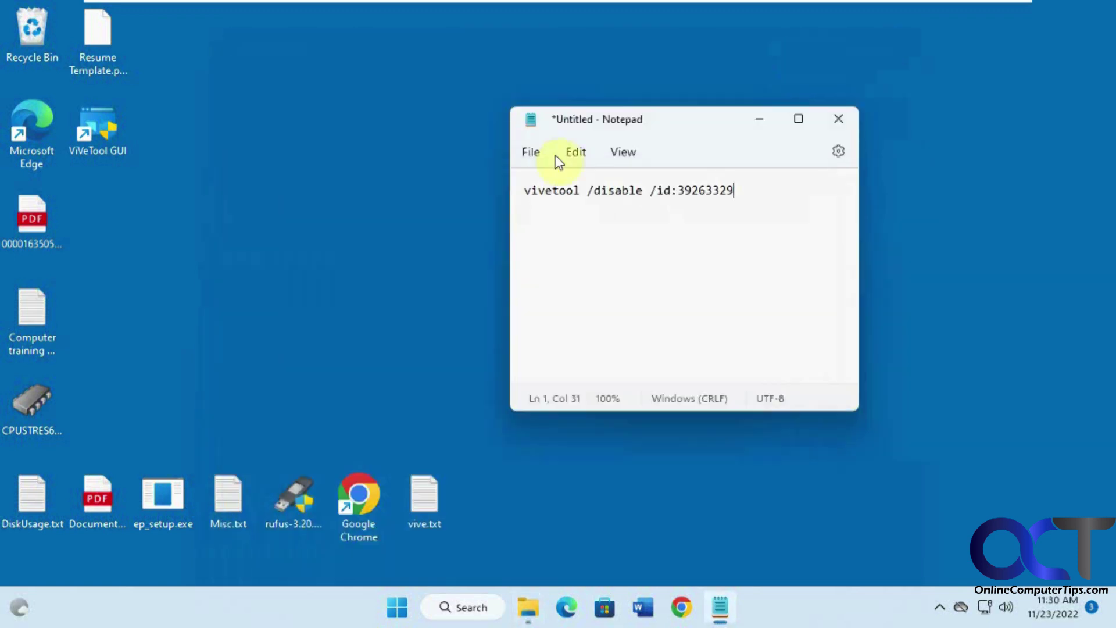
double_click(109, 145)
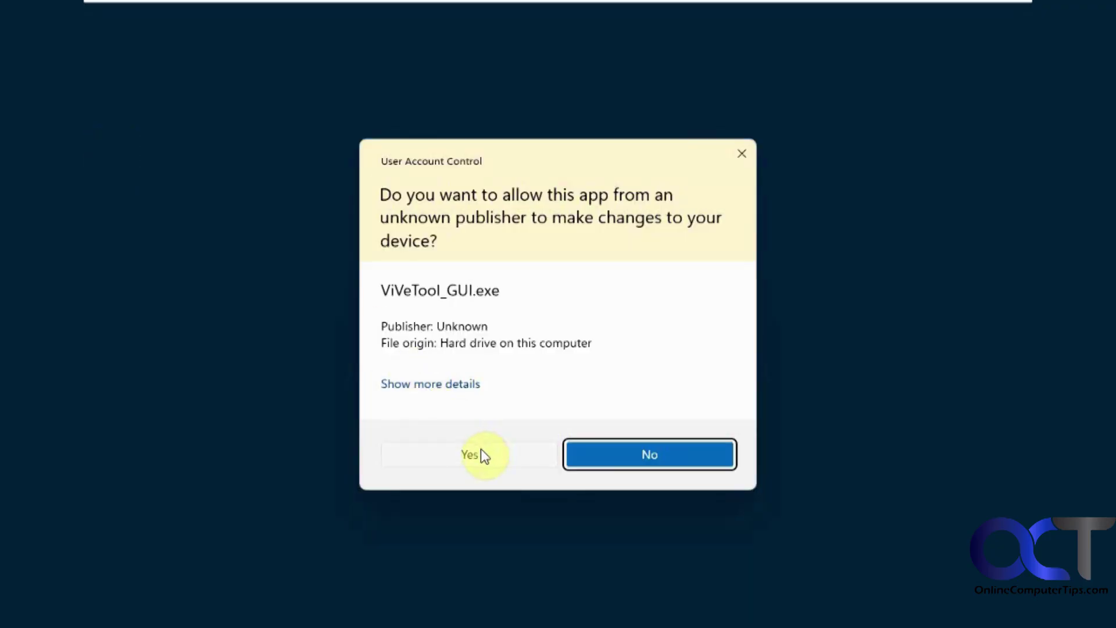
left_click(482, 452)
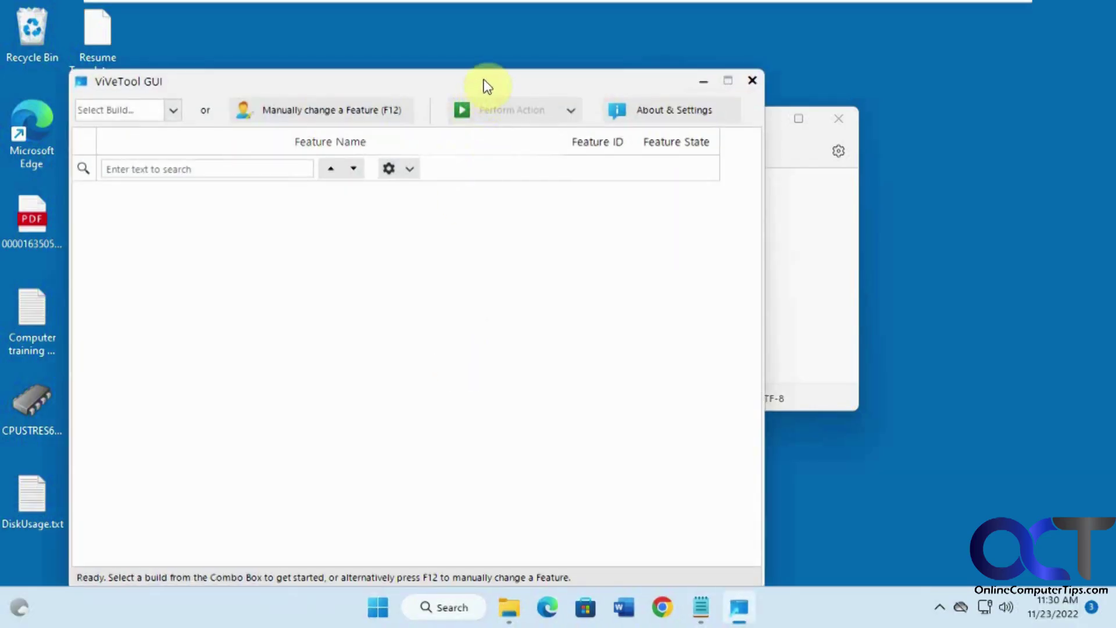
left_click_drag(479, 81, 588, 64)
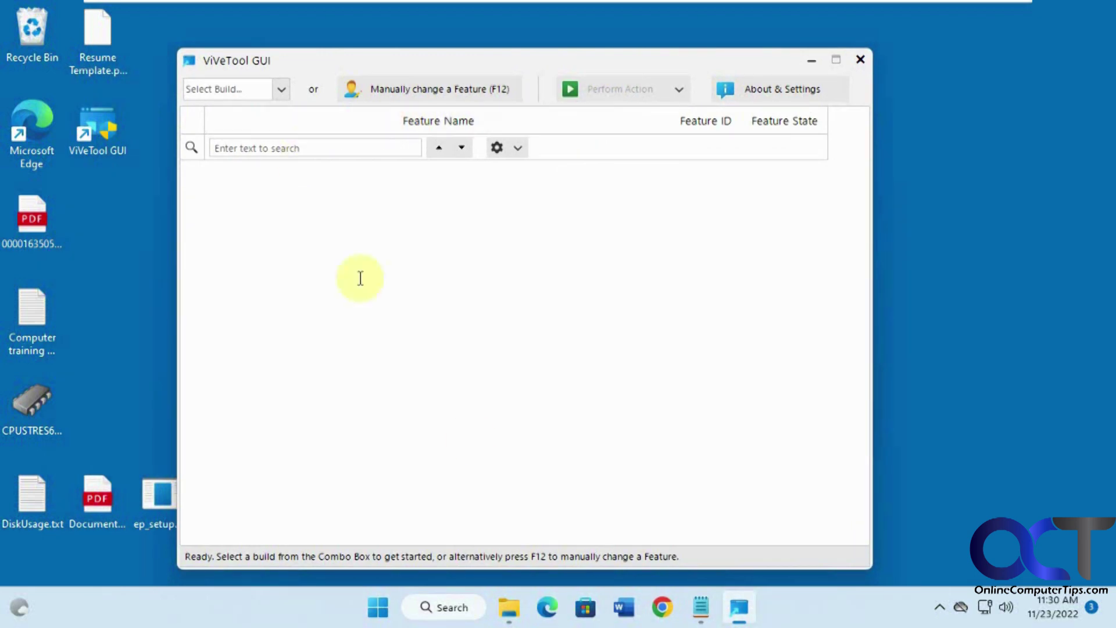
left_click(377, 607)
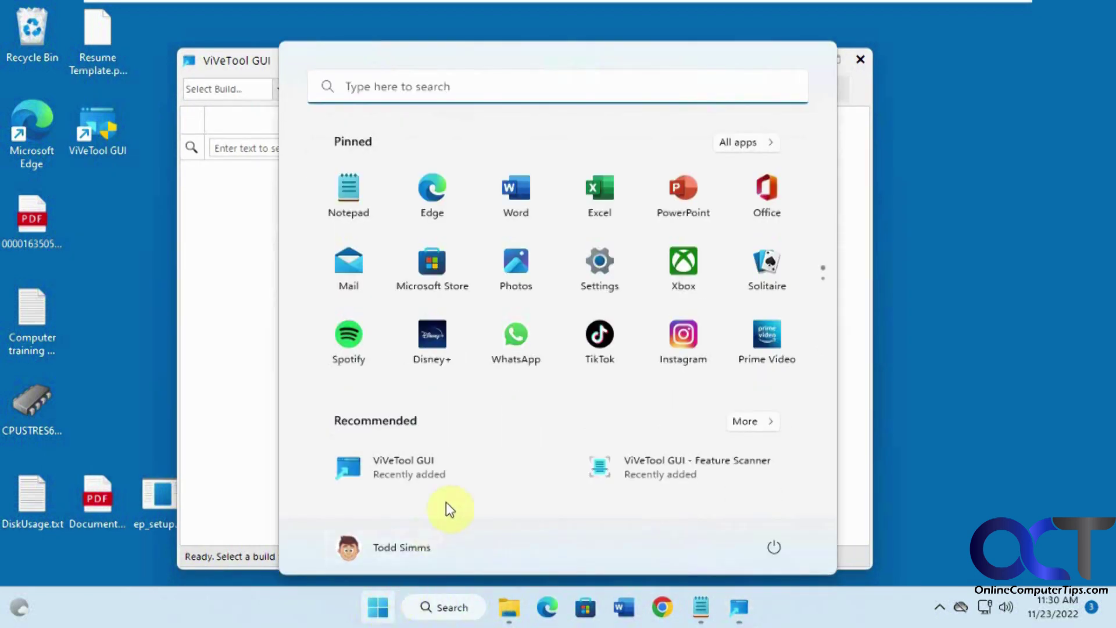
Check System > About in Settings to confirm Windows 22H2, OS build 22621.819.
left_click(608, 267)
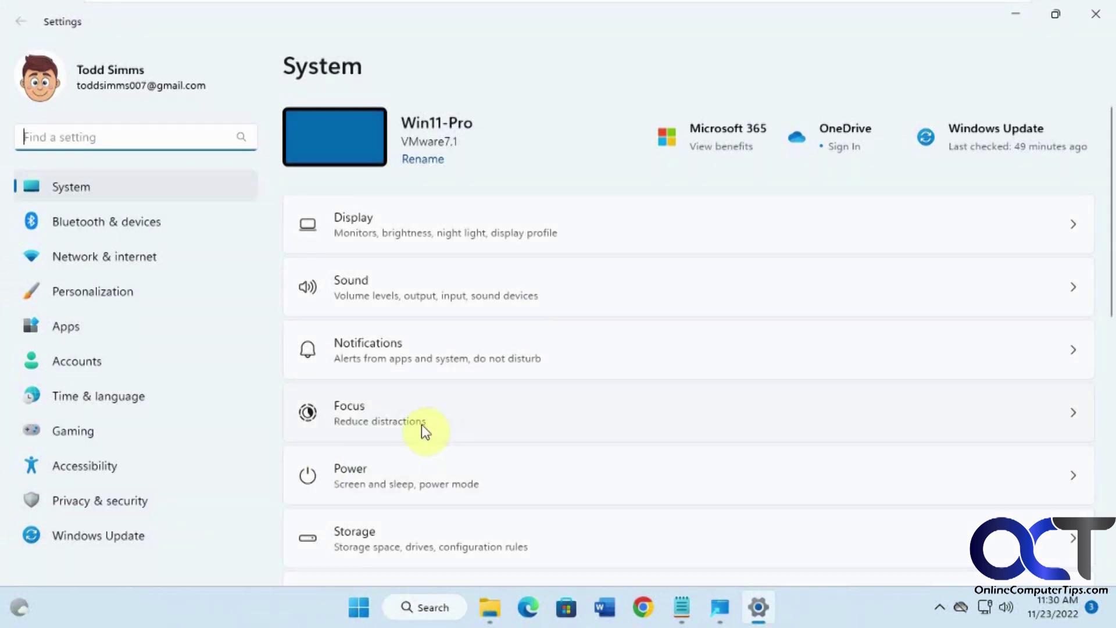
scroll(423, 430, "down", 10)
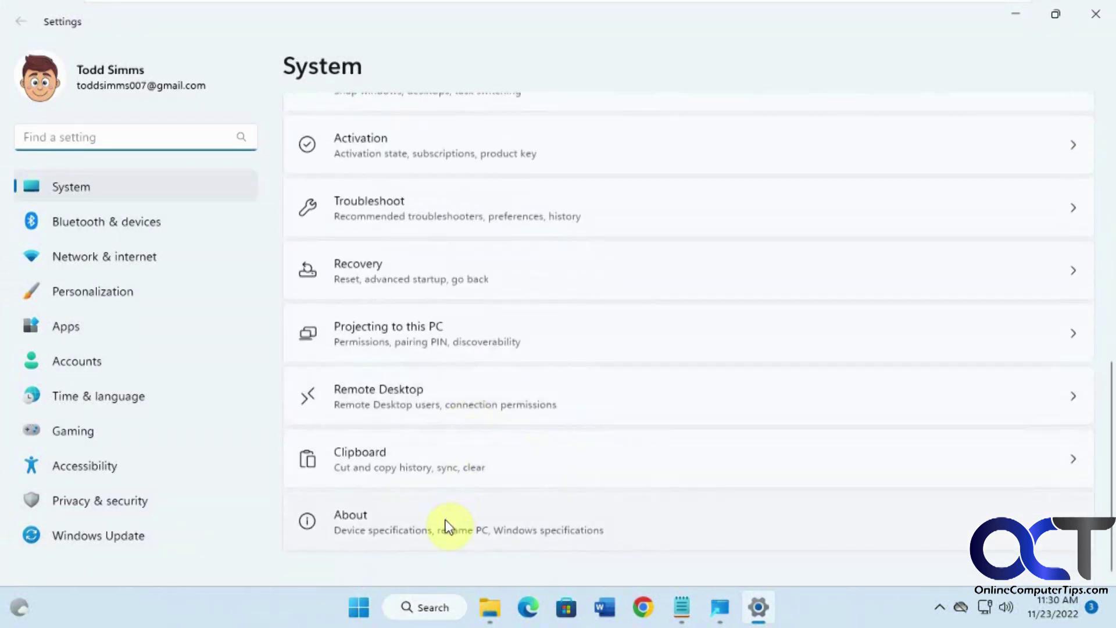
left_click(448, 527)
scroll(450, 517, "down", 2)
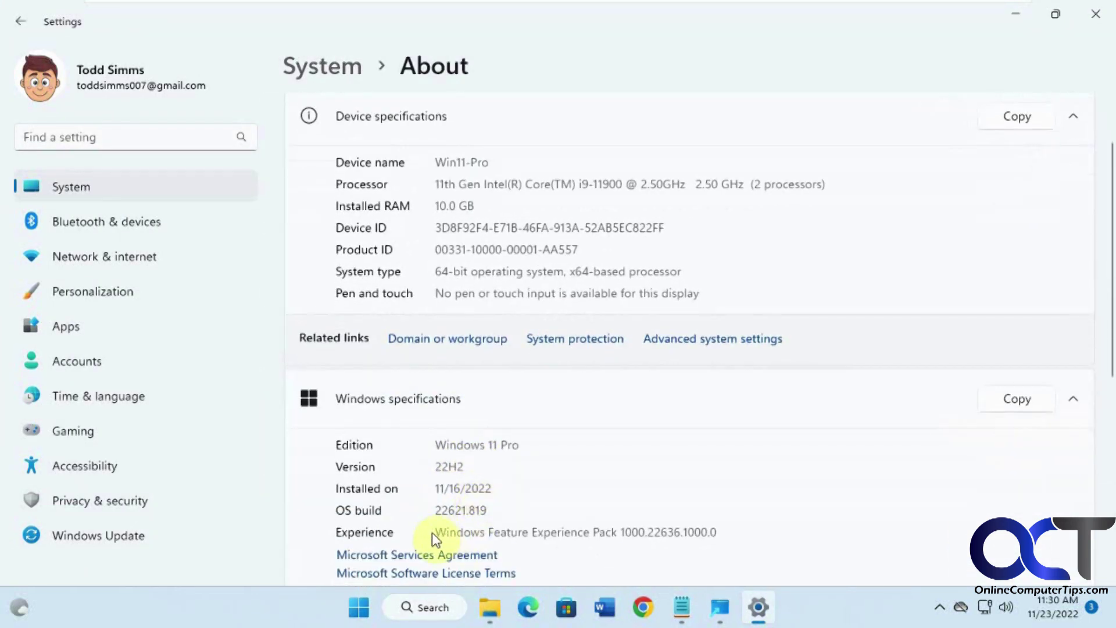
left_click(1018, 15)
left_click(281, 89)
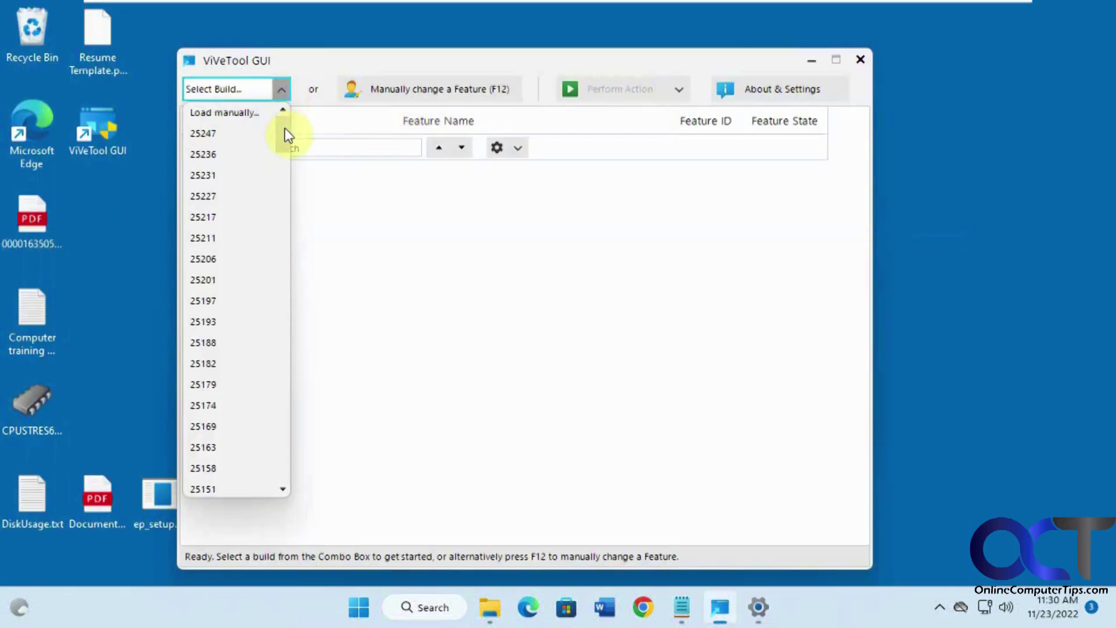
Load build 22621's features and expand the Always Disabled and Disabled by Default groups.
left_click_drag(285, 134, 274, 187)
left_click(217, 126)
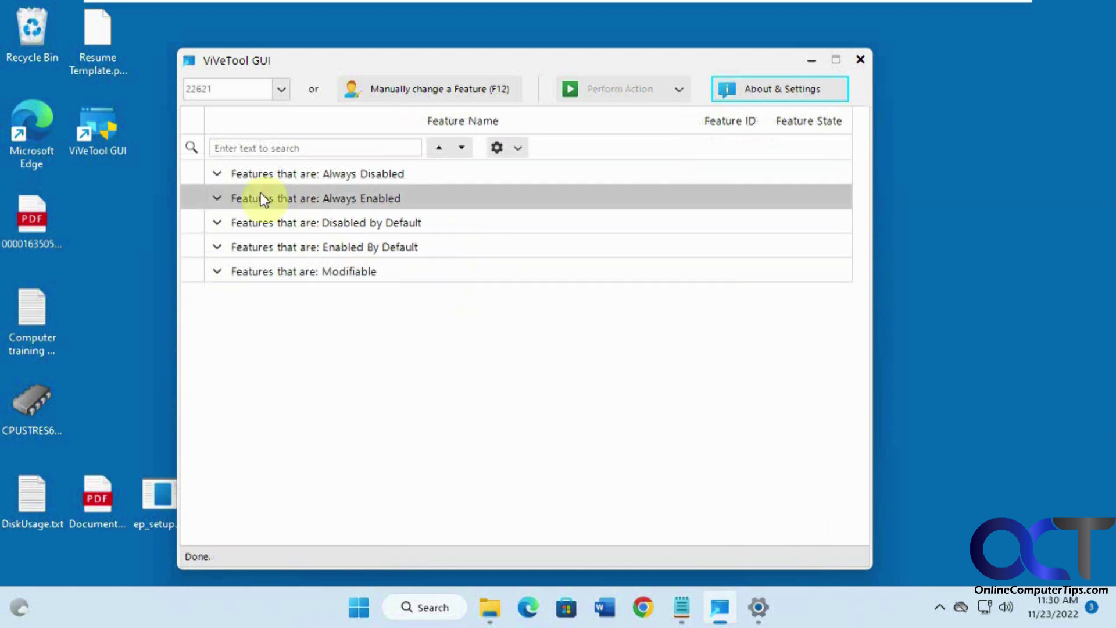
left_click(218, 173)
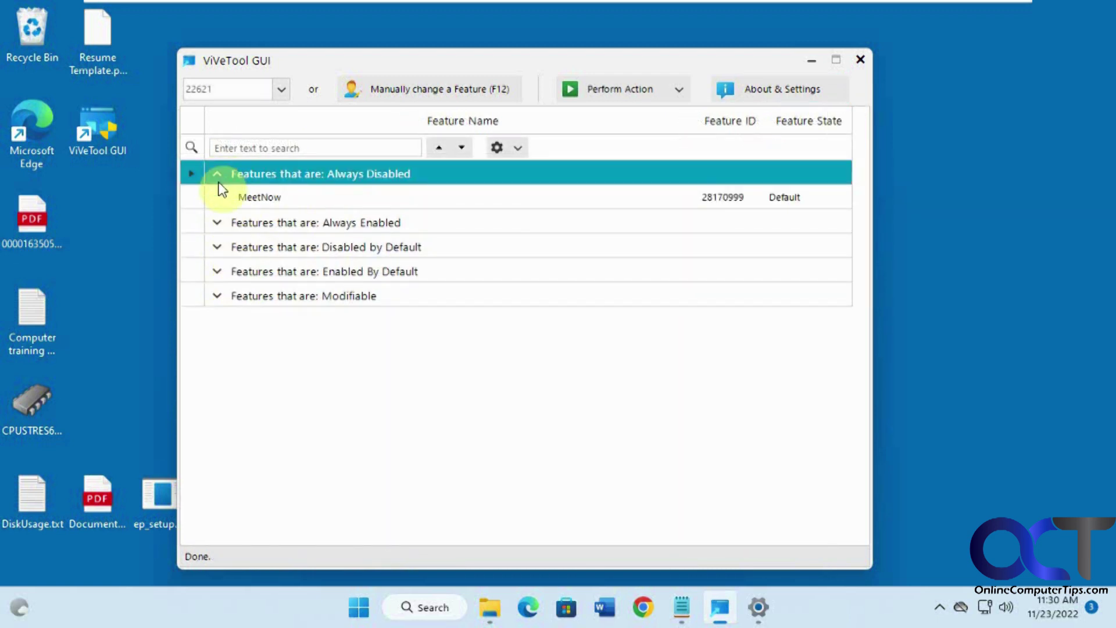
left_click(217, 225)
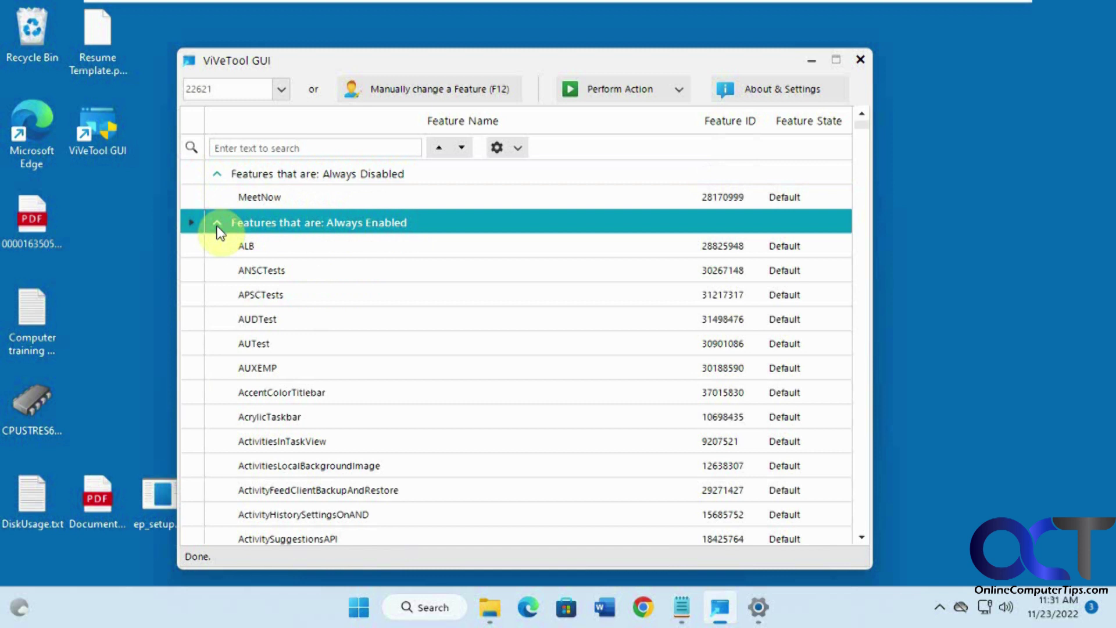
left_click(218, 228)
left_click(219, 251)
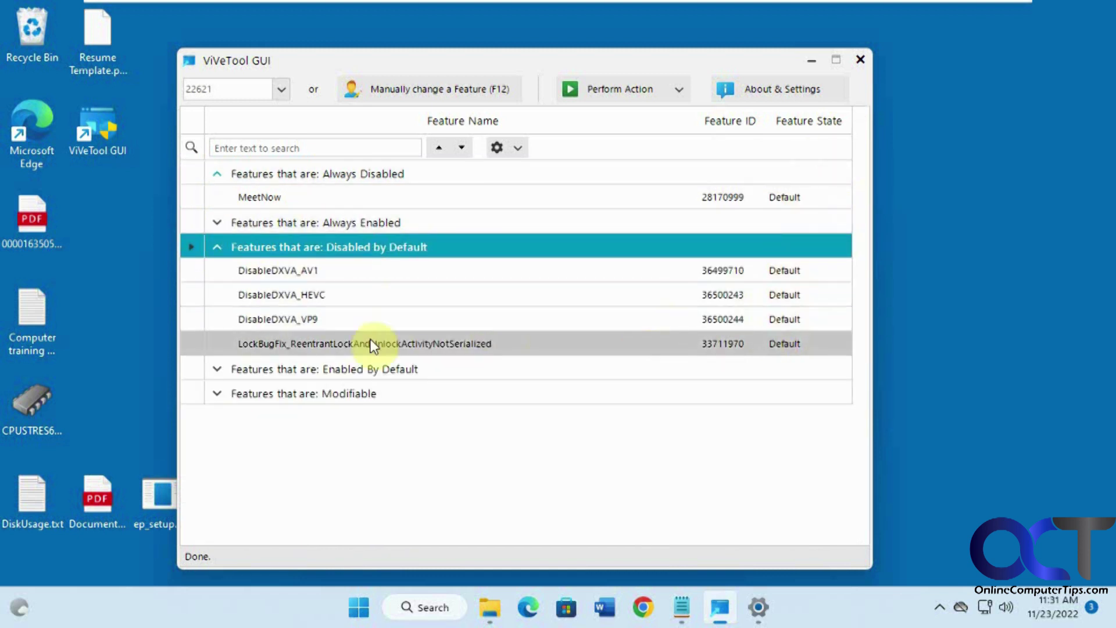
Expand the Modifiable feature group and scroll through its feature names and IDs.
left_click(218, 392)
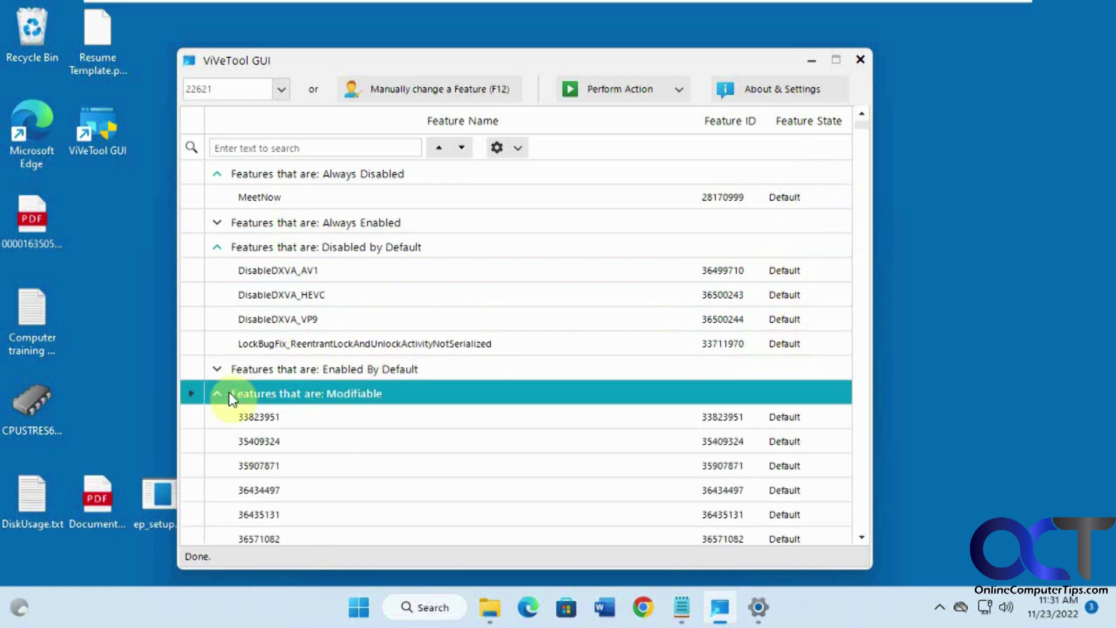
scroll(382, 423, "down", 6)
scroll(519, 416, "down", 7)
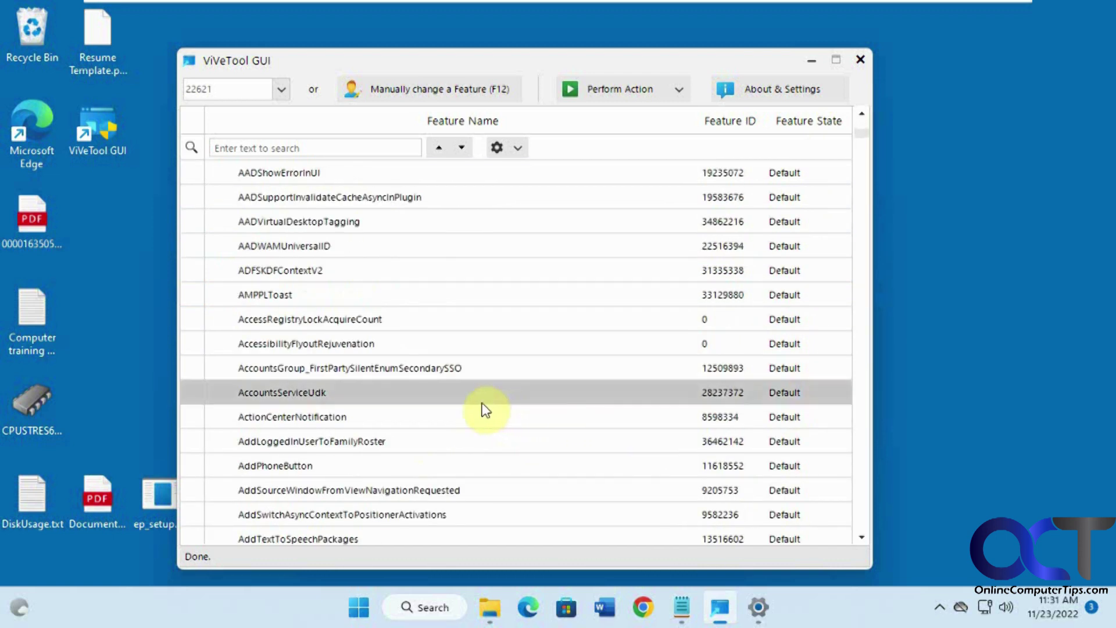
scroll(354, 485, "down", 5)
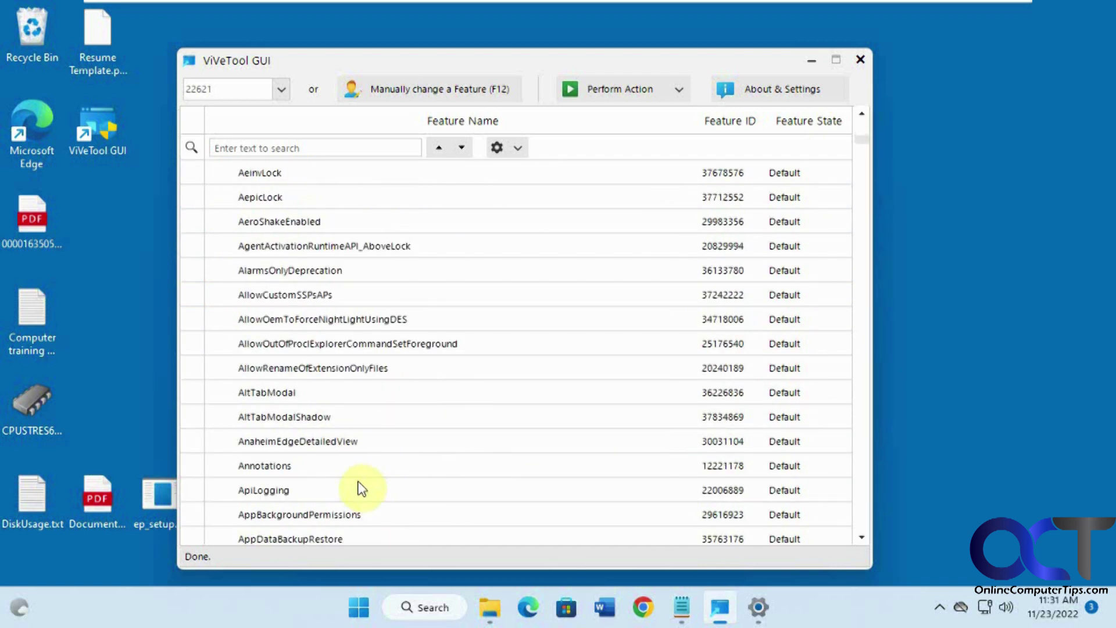
scroll(368, 491, "down", 4)
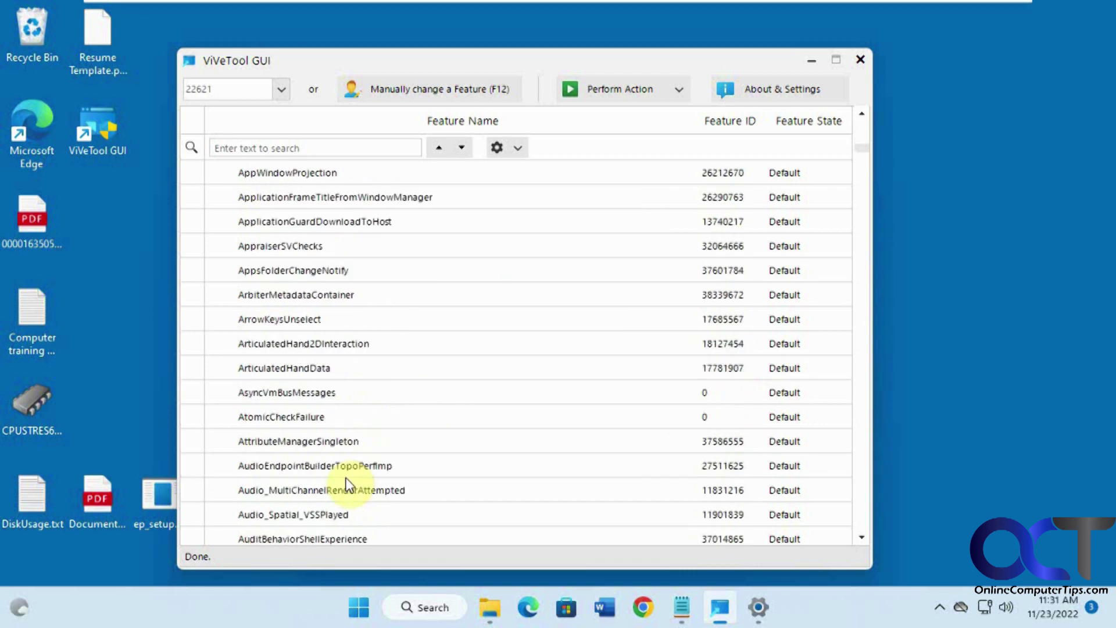
scroll(335, 355, "up", 4)
scroll(343, 358, "up", 4)
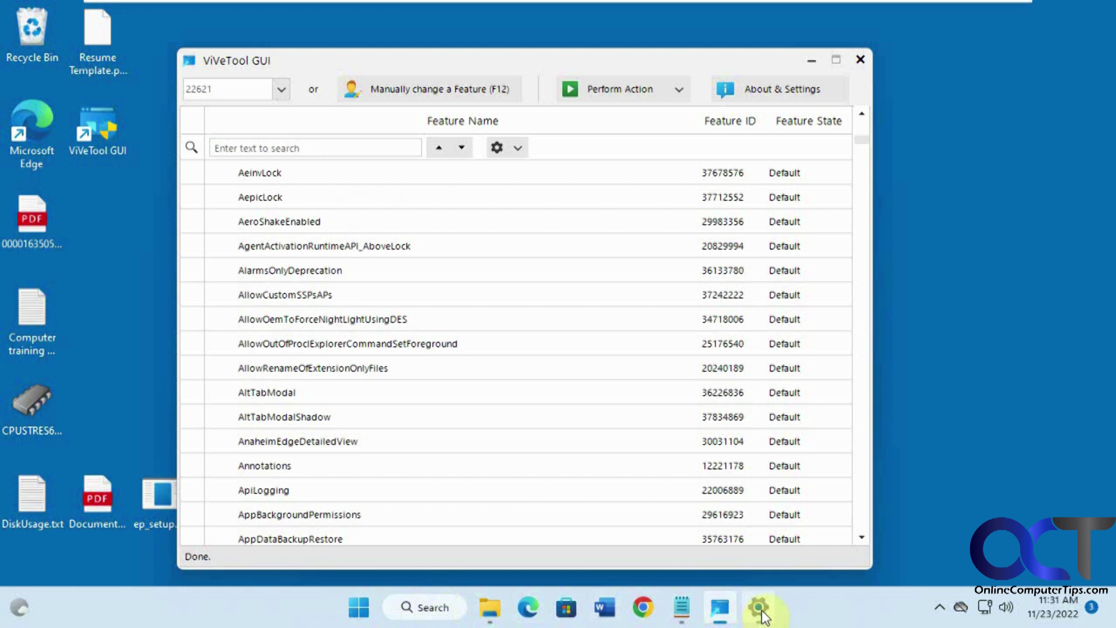
Copy feature ID 39263329 from the vivetool command in the notes.
left_click(681, 607)
left_click(713, 190)
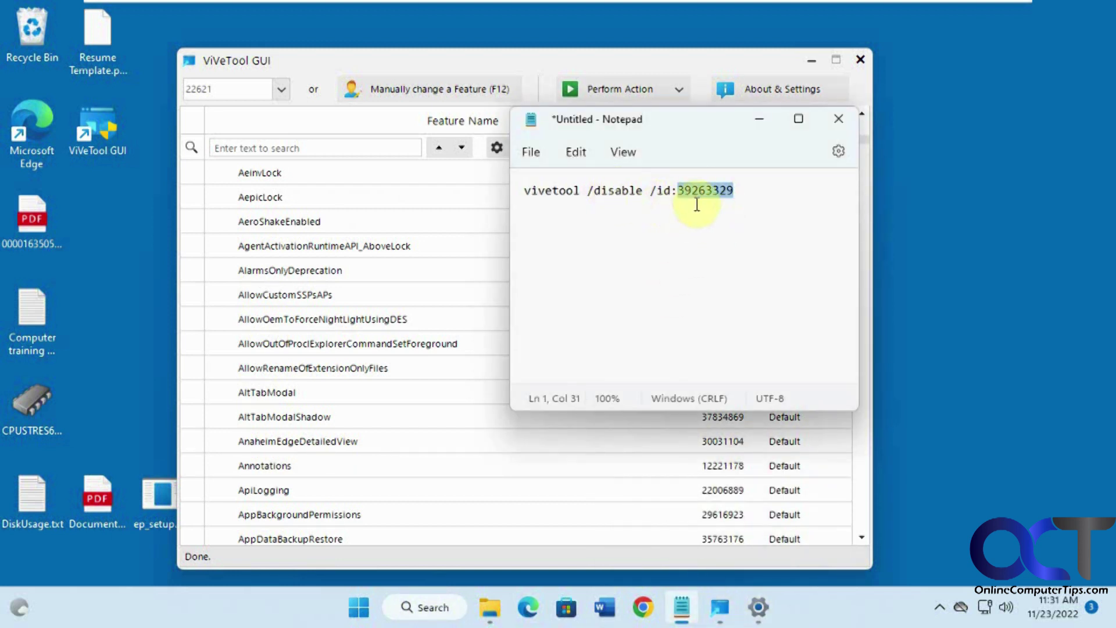
right_click(706, 188)
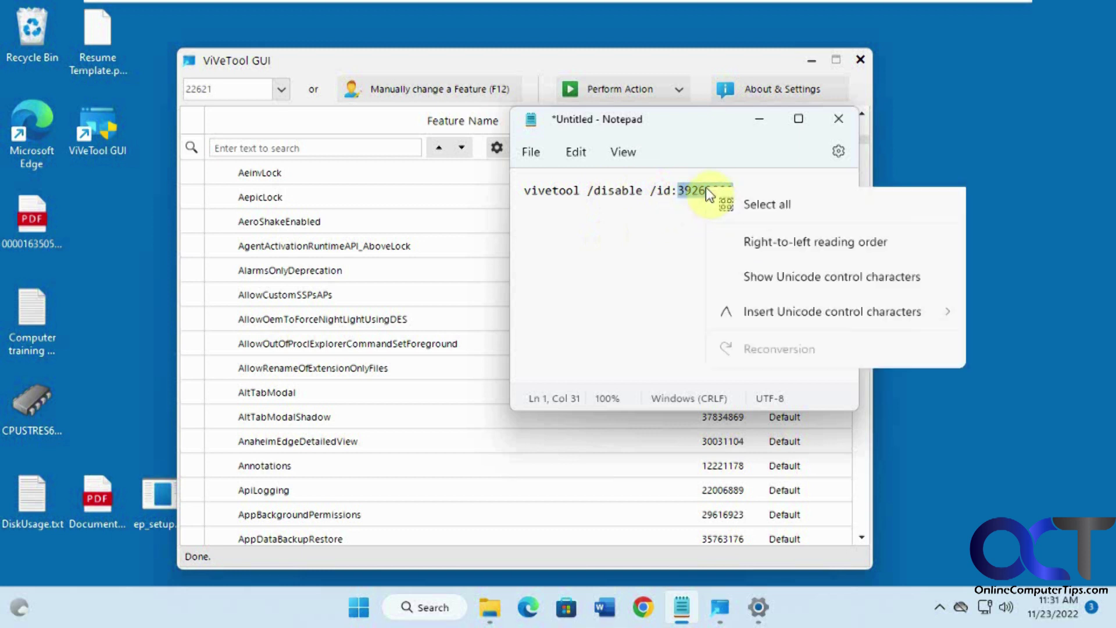
left_click(750, 278)
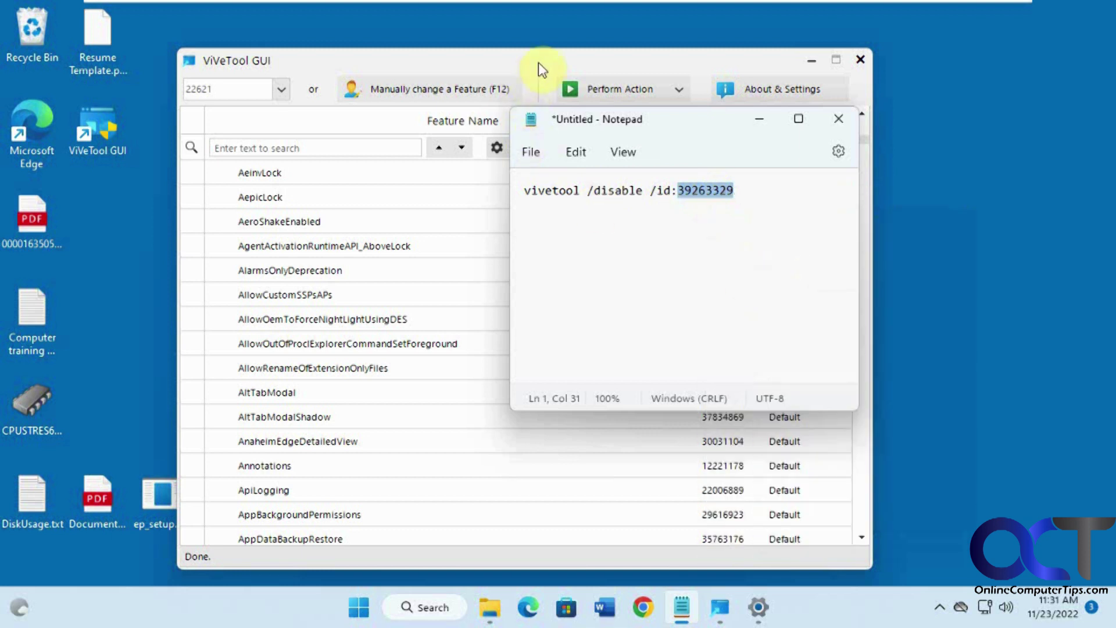
left_click(536, 61)
left_click(458, 88)
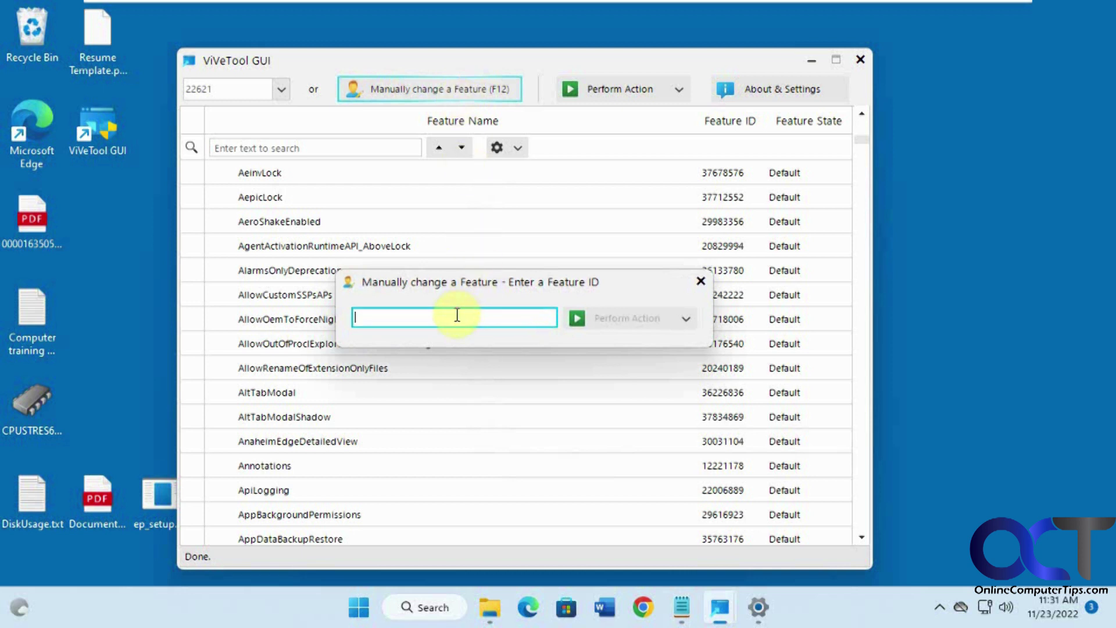
key("ctrl+v")
left_click(686, 319)
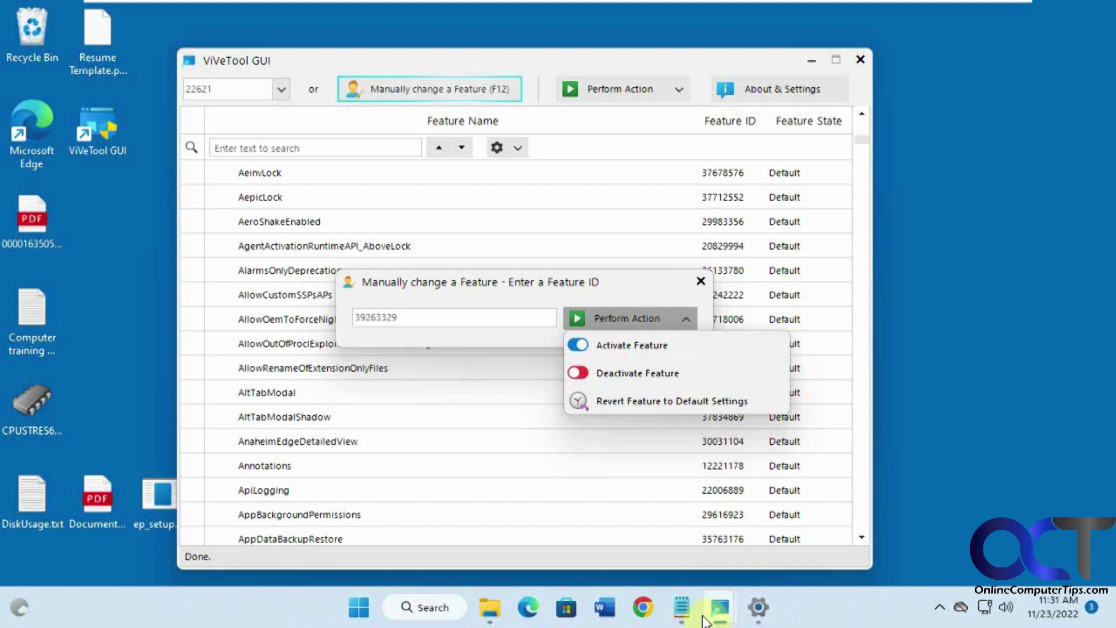
left_click(680, 609)
left_click(677, 614)
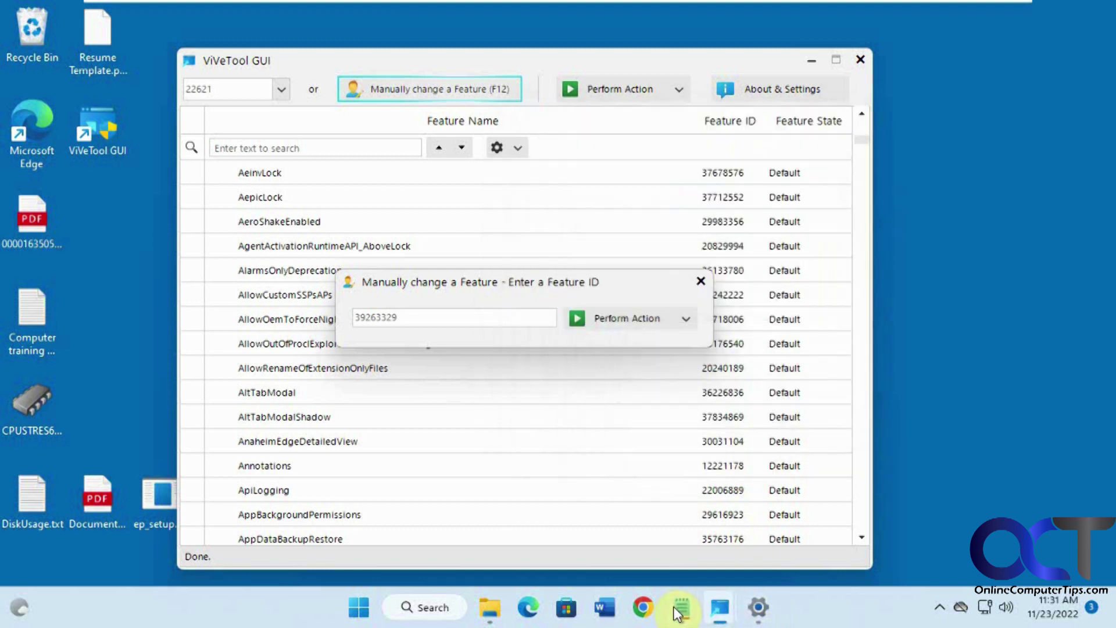
left_click(685, 317)
left_click(653, 372)
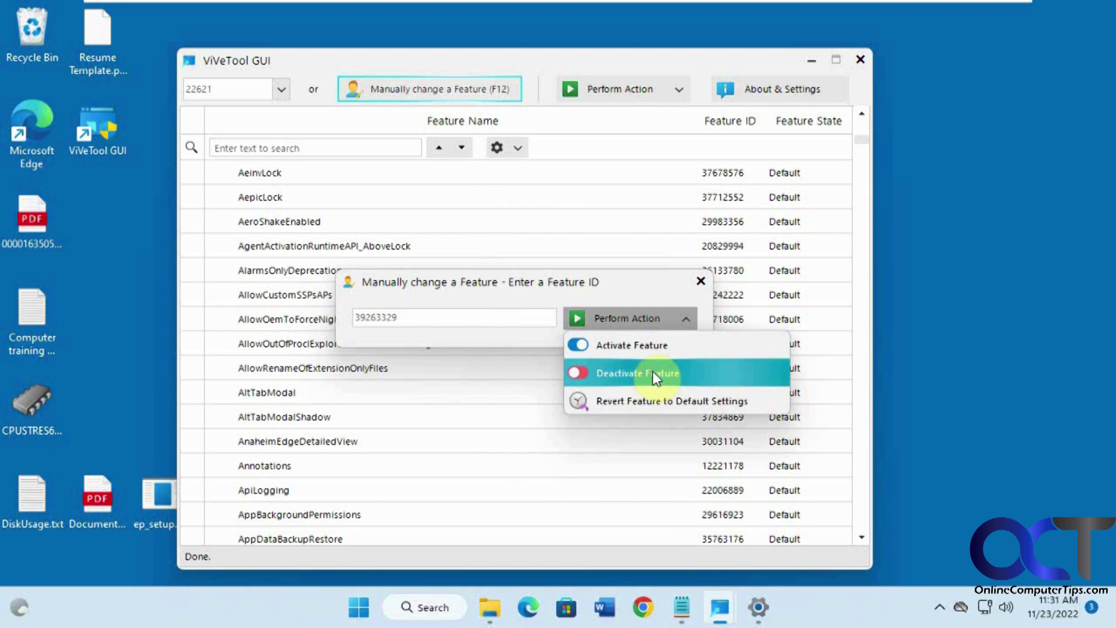
left_click(661, 348)
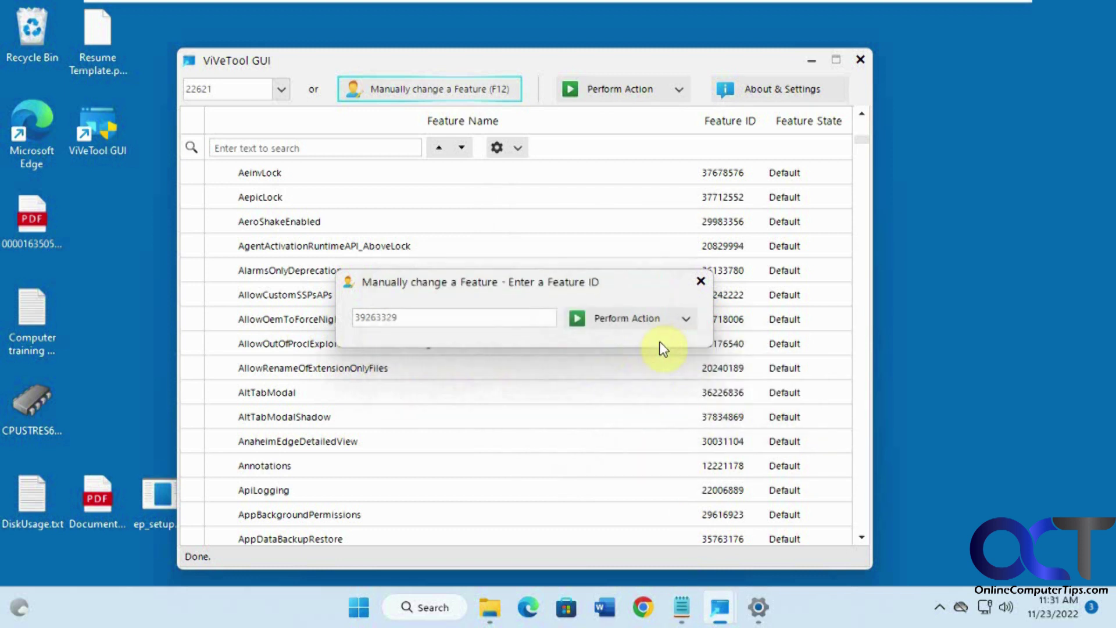
left_click(701, 285)
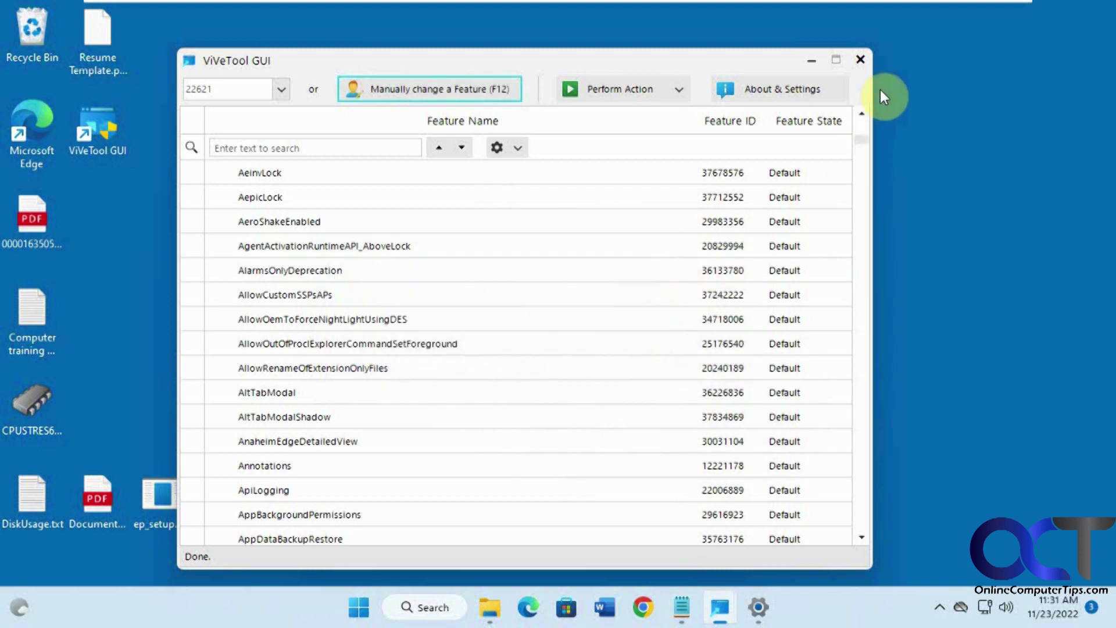
Close ViVeTool GUI and restart Windows from the Start menu's power options.
left_click(865, 59)
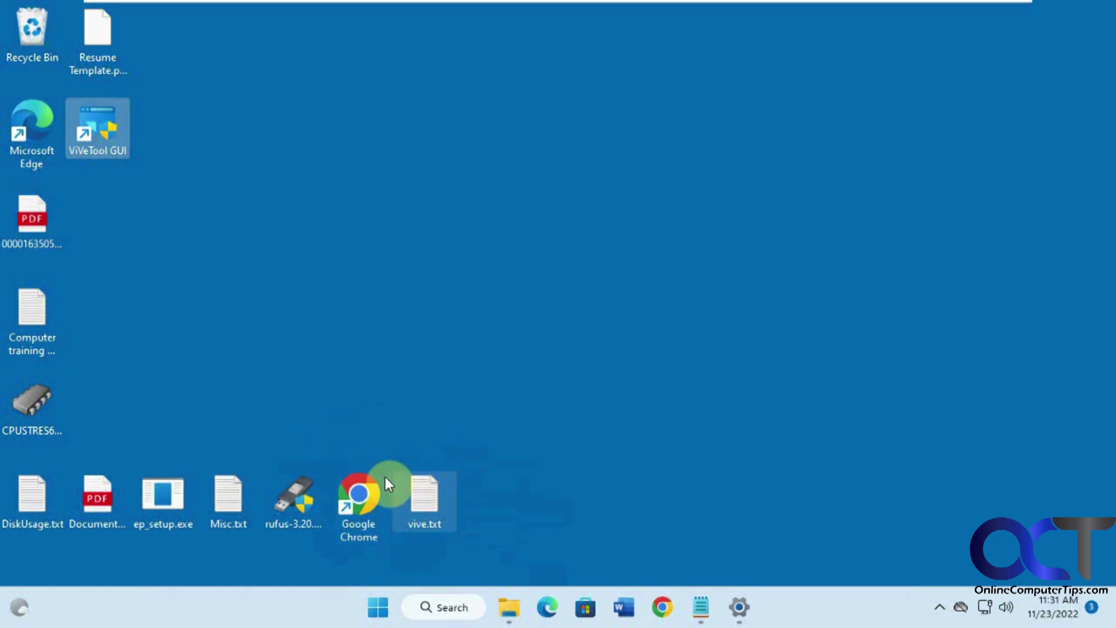
left_click(378, 610)
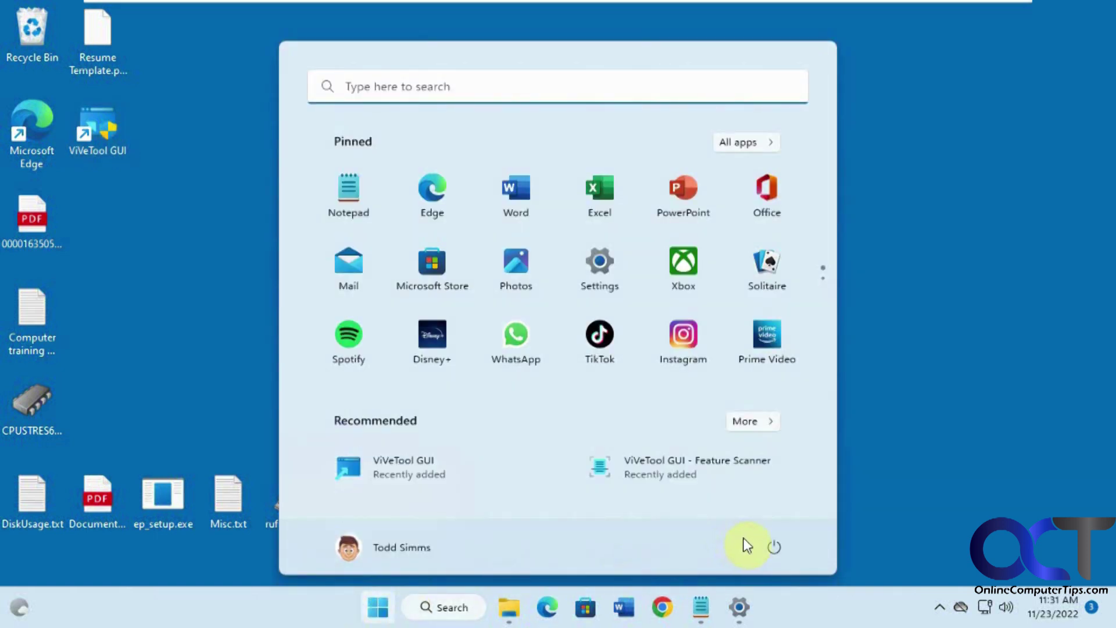
left_click(773, 547)
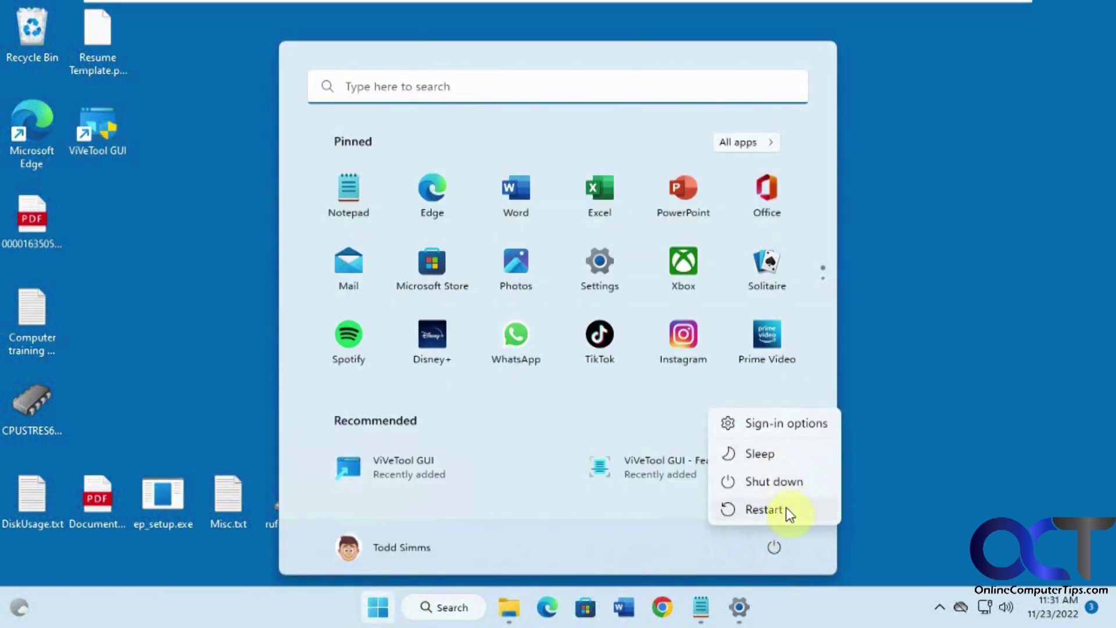
left_click(786, 509)
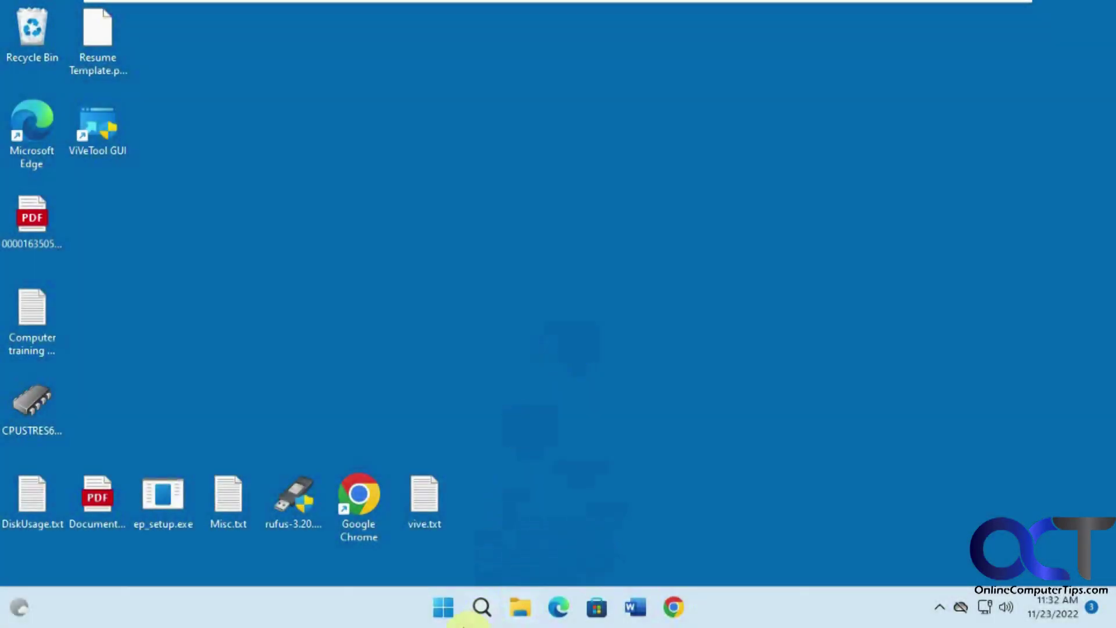
After the reboot, confirm the taskbar search shows only a magnifier icon.
left_click(733, 343)
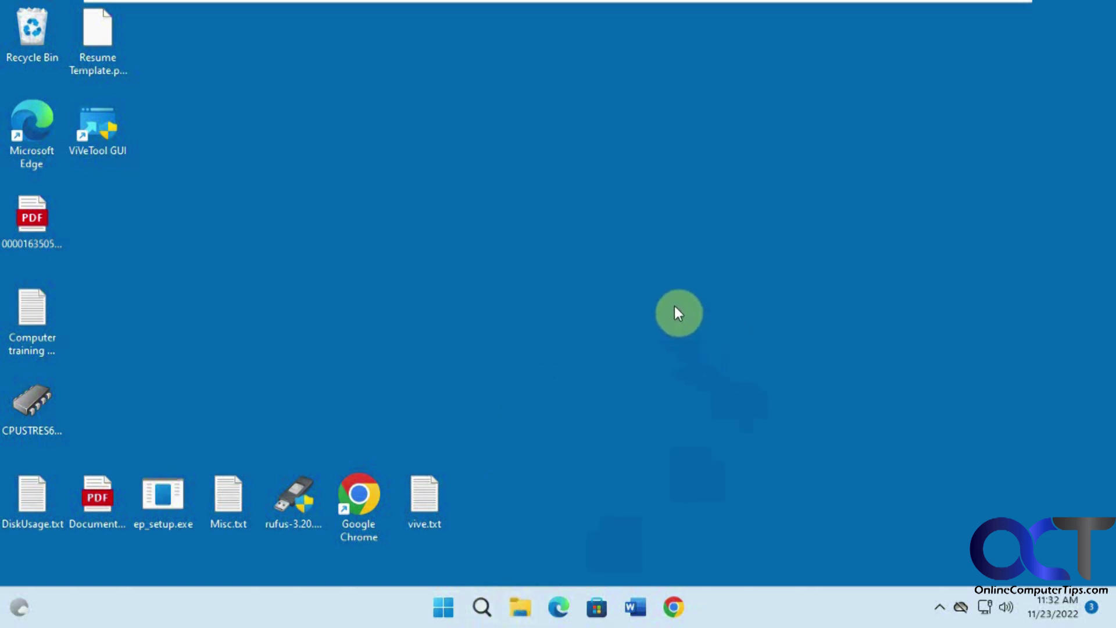